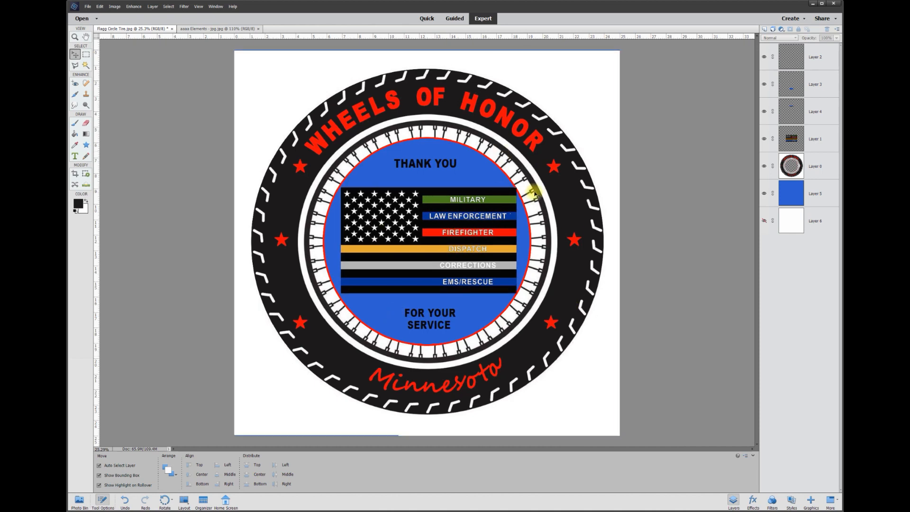
Shift the flag slightly to the left, and try moving the tire layer before undoing that move.
{"action": "left_click", "coordinate": [467, 225]}
{"action": "mouse_move", "coordinate": [467, 225]}
{"action": "left_mouse_down"}
{"action": "mouse_move", "coordinate": [427, 250]}
{"action": "mouse_move", "coordinate": [512, 175]}
{"action": "mouse_move", "coordinate": [426, 235]}
{"action": "mouse_move", "coordinate": [482, 222]}
{"action": "mouse_move", "coordinate": [462, 225]}
{"action": "left_mouse_up"}
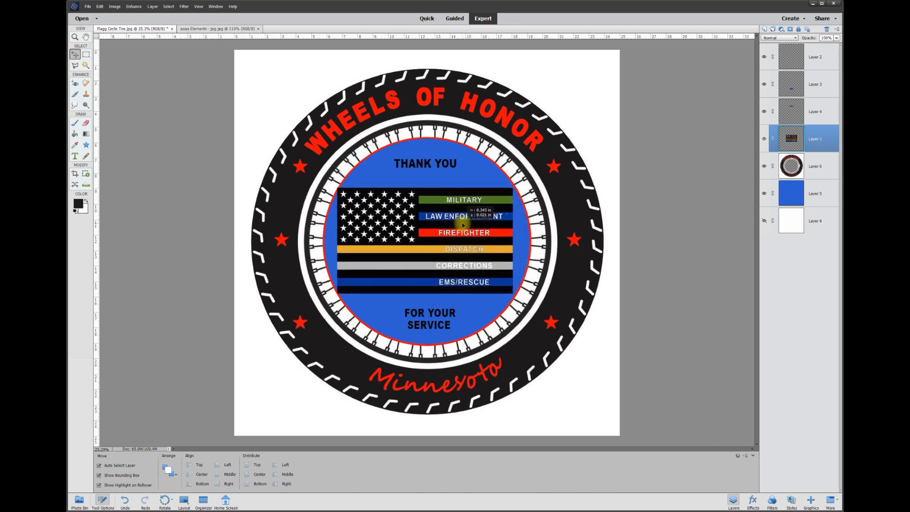
{"action": "left_click", "coordinate": [808, 170]}
{"action": "mouse_move", "coordinate": [568, 173]}
{"action": "left_mouse_down"}
{"action": "mouse_move", "coordinate": [563, 159]}
{"action": "mouse_move", "coordinate": [574, 209]}
{"action": "mouse_move", "coordinate": [540, 146]}
{"action": "mouse_move", "coordinate": [561, 179]}
{"action": "left_mouse_up"}
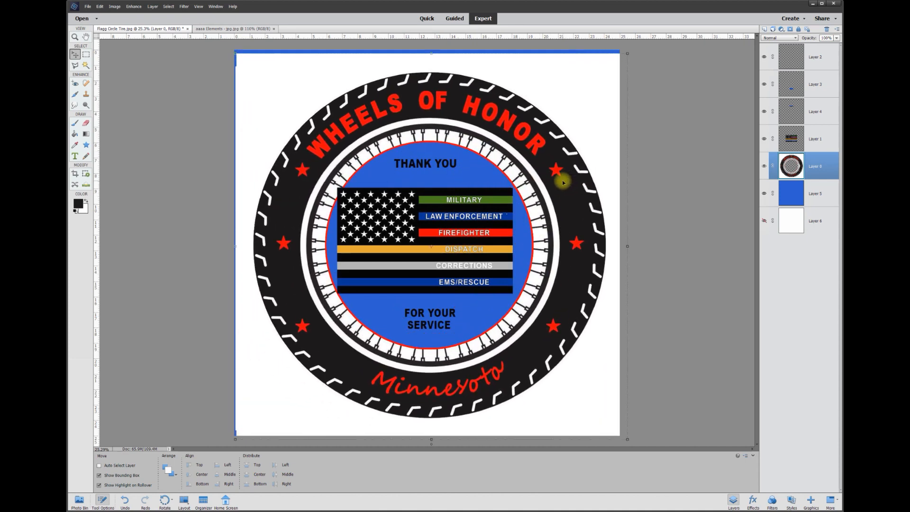
{"action": "key", "text": "ctrl+z"}
Hide the tire and flag layers to examine the blue background layer with its visibility toggled, and show both layers again.
{"action": "left_click", "coordinate": [764, 166]}
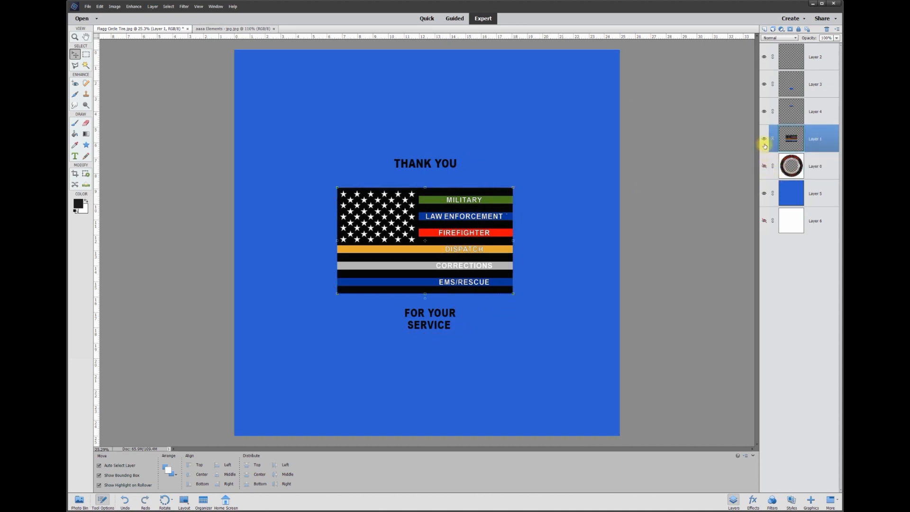
{"action": "left_click", "coordinate": [764, 139]}
{"action": "left_click", "coordinate": [765, 194]}
{"action": "left_click", "coordinate": [765, 194]}
{"action": "left_click", "coordinate": [765, 194]}
{"action": "left_click", "coordinate": [764, 193]}
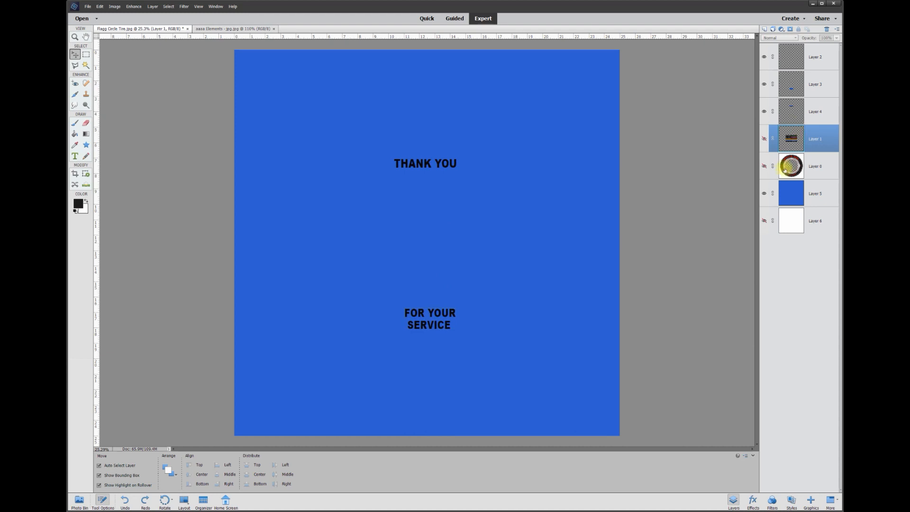
{"action": "left_click", "coordinate": [765, 165]}
{"action": "left_click", "coordinate": [764, 138]}
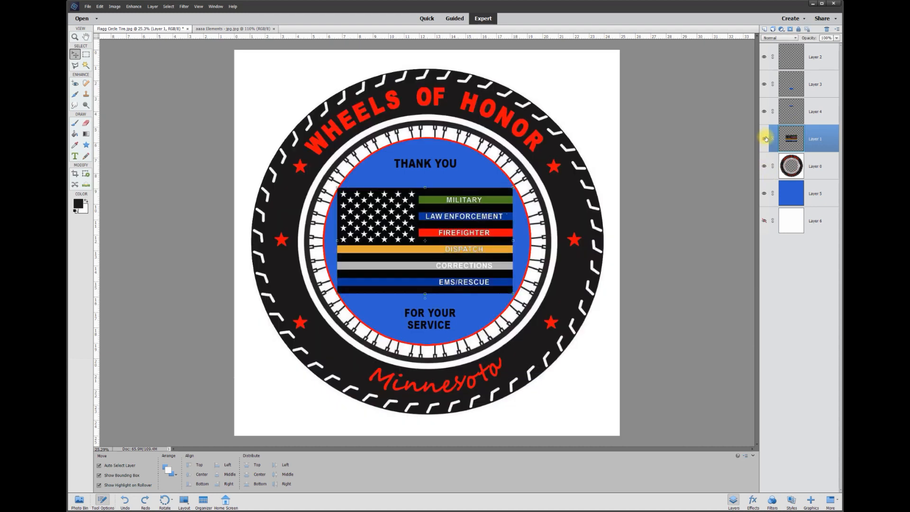
Move the flag up and left over the tire's inner ring, and place the flag layer directly beneath the tire layer.
{"action": "mouse_move", "coordinate": [487, 212]}
{"action": "left_mouse_down"}
{"action": "mouse_move", "coordinate": [458, 174]}
{"action": "mouse_move", "coordinate": [500, 228]}
{"action": "mouse_move", "coordinate": [505, 208]}
{"action": "mouse_move", "coordinate": [483, 209]}
{"action": "mouse_move", "coordinate": [498, 198]}
{"action": "mouse_move", "coordinate": [478, 203]}
{"action": "left_mouse_up"}
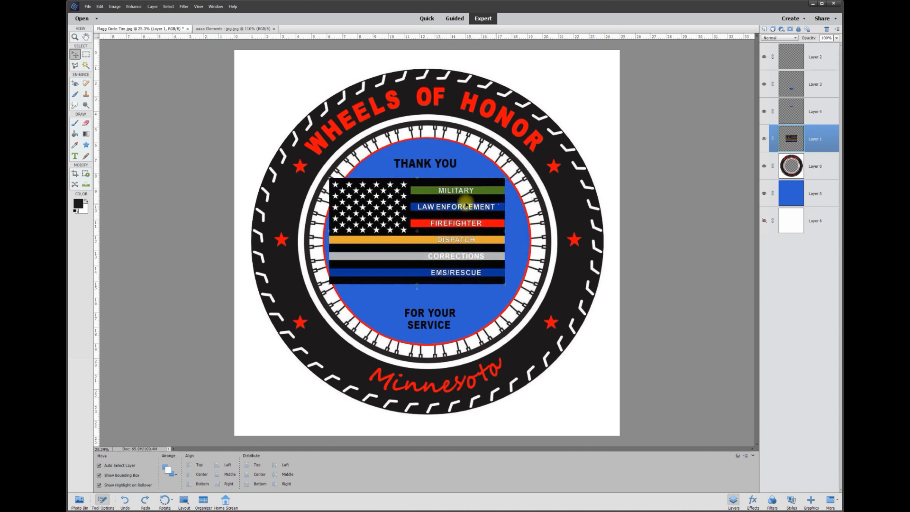
{"action": "left_click", "coordinate": [764, 167]}
{"action": "left_click", "coordinate": [764, 166]}
{"action": "left_click", "coordinate": [765, 167]}
{"action": "left_click", "coordinate": [764, 167]}
{"action": "left_click_drag", "start_coordinate": [813, 138], "coordinate": [803, 178]}
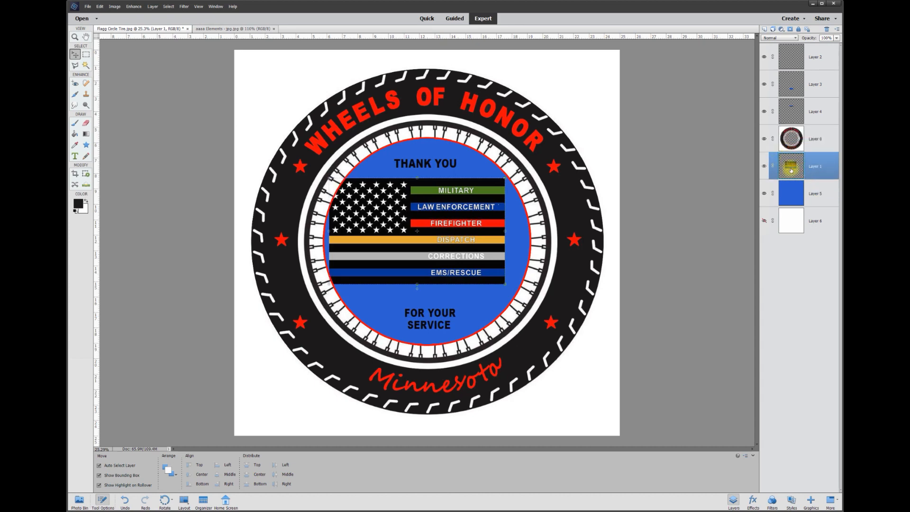
Enlarge and recentre the flag so that it spans the tire's blue centre, with its corners hidden behind the red inner ring.
{"action": "left_click_drag", "start_coordinate": [435, 189], "coordinate": [463, 204]}
{"action": "left_click_drag", "start_coordinate": [502, 280], "coordinate": [528, 290]}
{"action": "left_click_drag", "start_coordinate": [494, 226], "coordinate": [494, 232]}
{"action": "left_click", "coordinate": [504, 308]}
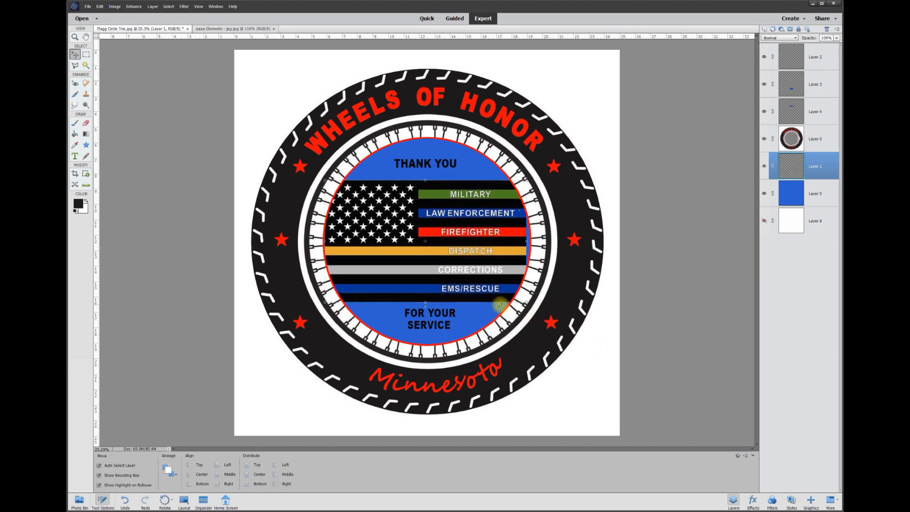
Nudge the FOR YOUR SERVICE and THANK YOU texts slightly left to centre them in the blue circle.
{"action": "mouse_move", "coordinate": [444, 324]}
{"action": "left_mouse_down"}
{"action": "mouse_move", "coordinate": [425, 322]}
{"action": "mouse_move", "coordinate": [439, 322]}
{"action": "left_mouse_up"}
{"action": "left_click_drag", "start_coordinate": [444, 165], "coordinate": [443, 166]}
{"action": "left_click", "coordinate": [647, 206]}
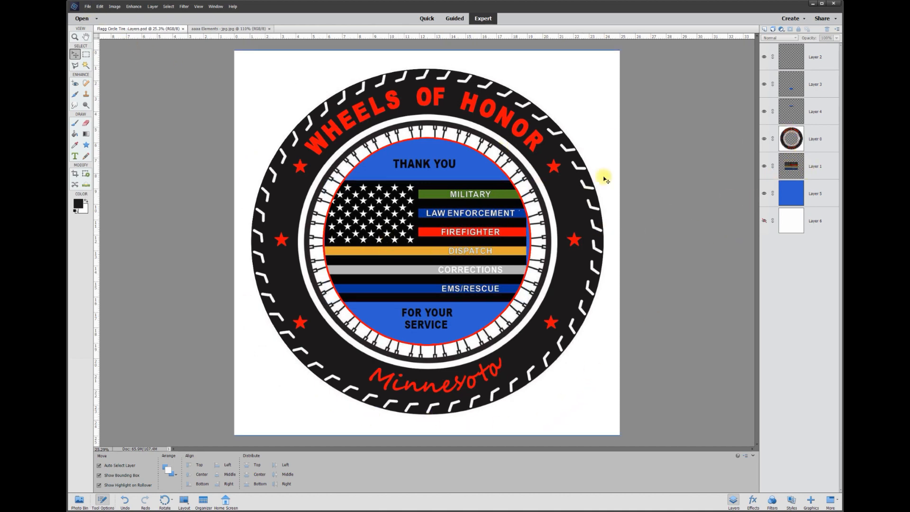
Merge all the layers from Layer 2 down to the blue Layer 5 into a single layer.
{"action": "left_click", "coordinate": [815, 58]}
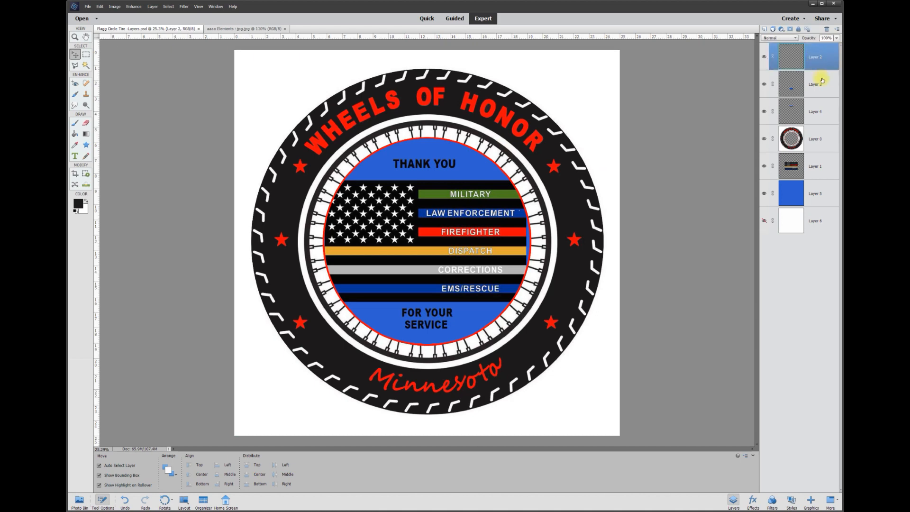
{"action": "left_click", "coordinate": [816, 88], "text": "ctrl"}
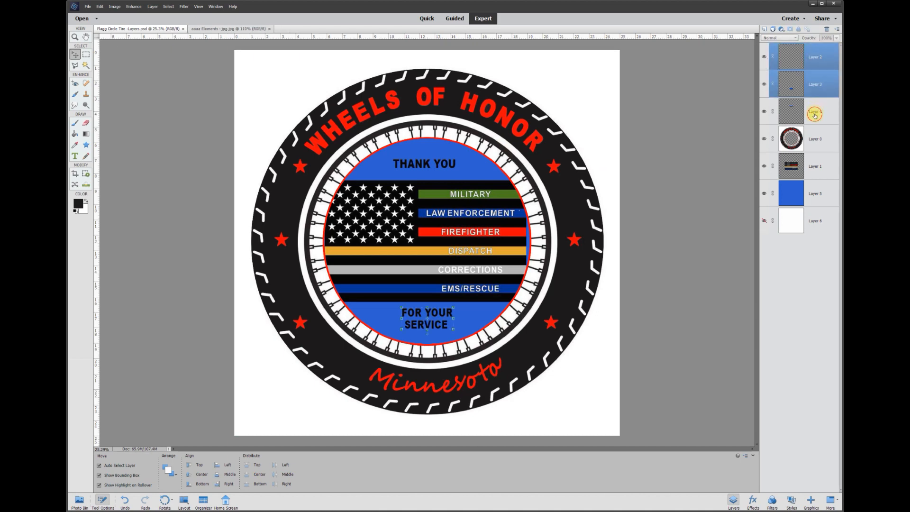
{"action": "left_click", "coordinate": [816, 112], "text": "ctrl"}
{"action": "left_click", "coordinate": [809, 138], "text": "ctrl"}
{"action": "left_click", "coordinate": [807, 194], "text": "shift"}
{"action": "right_click", "coordinate": [798, 192]}
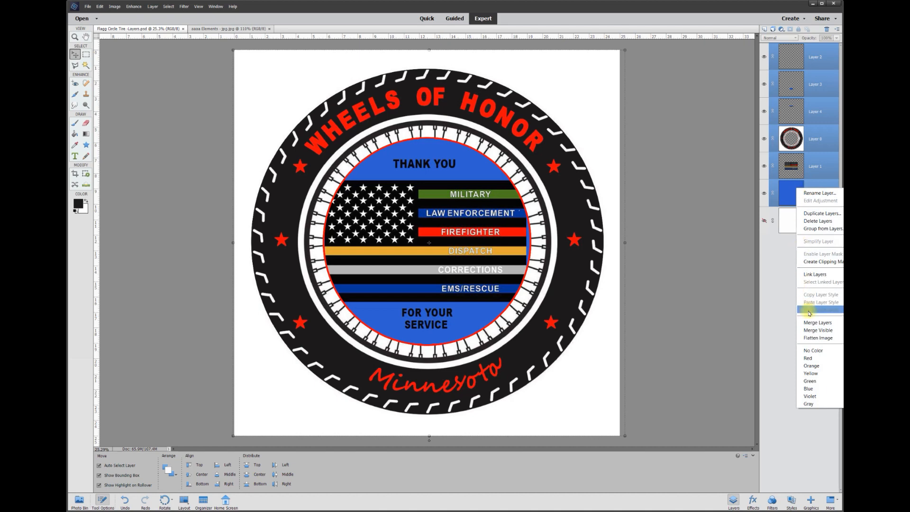
{"action": "left_click", "coordinate": [812, 325]}
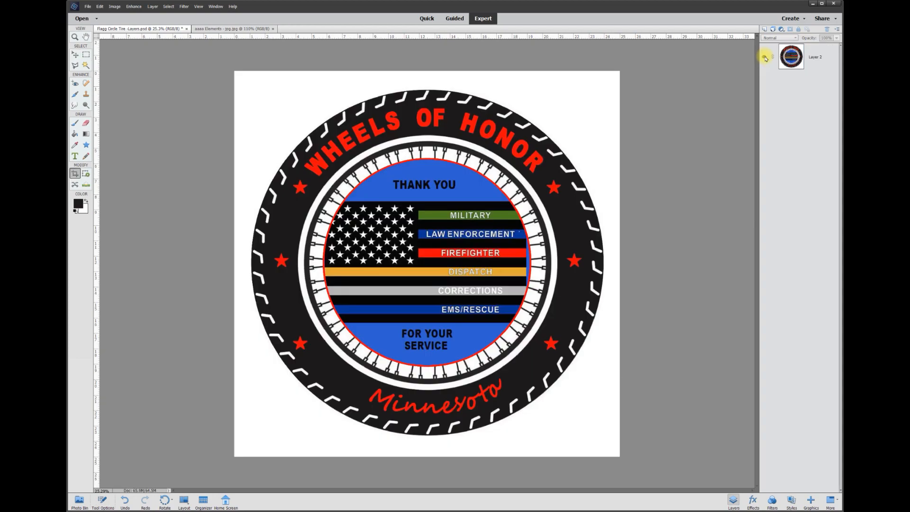
Select the white area outside the tire with the Magic Wand, delete it to leave transparency, and clear the selection.
{"action": "left_click", "coordinate": [86, 66]}
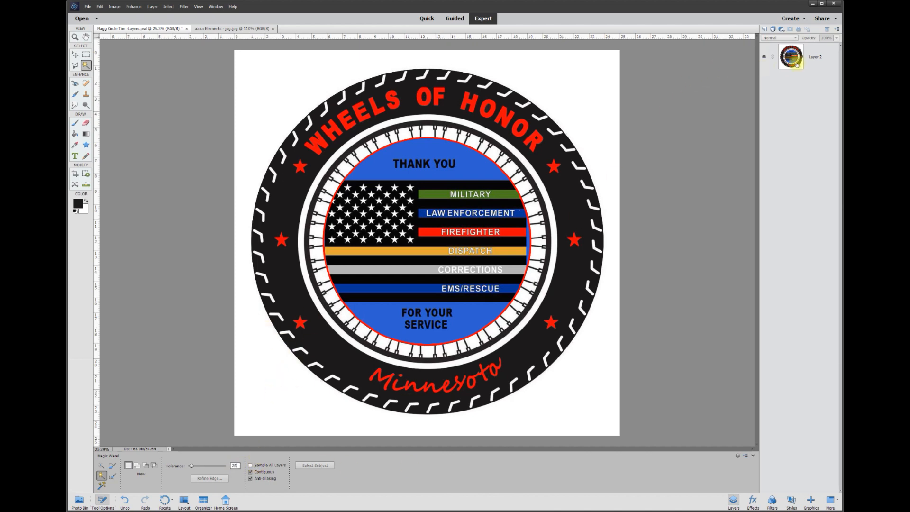
{"action": "left_click", "coordinate": [815, 59]}
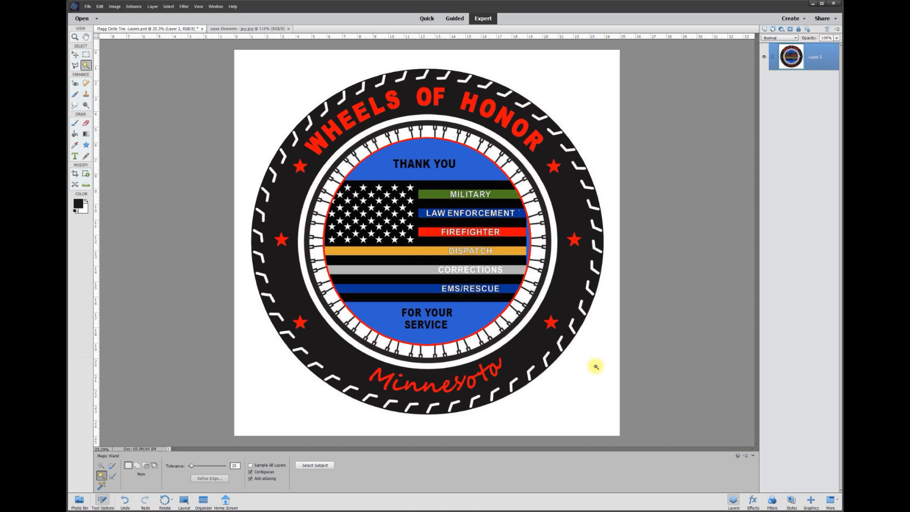
{"action": "left_click", "coordinate": [571, 402]}
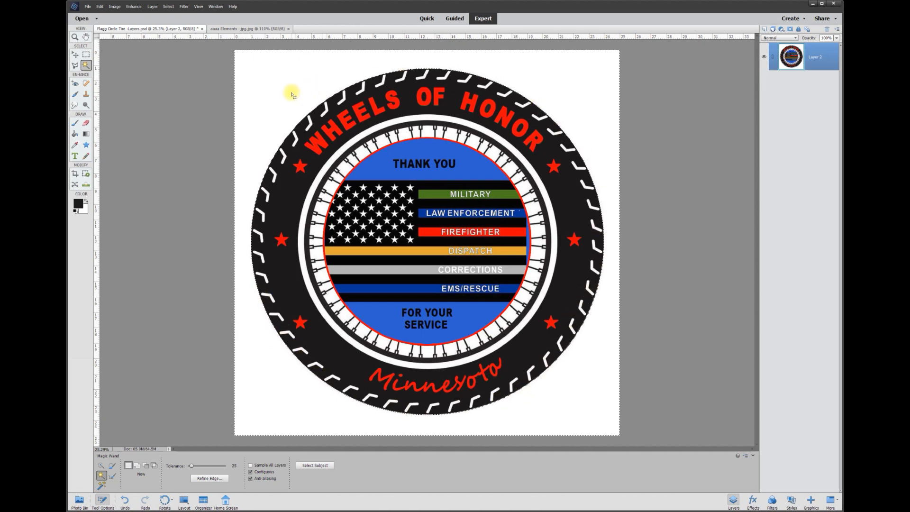
{"action": "key", "text": "Delete"}
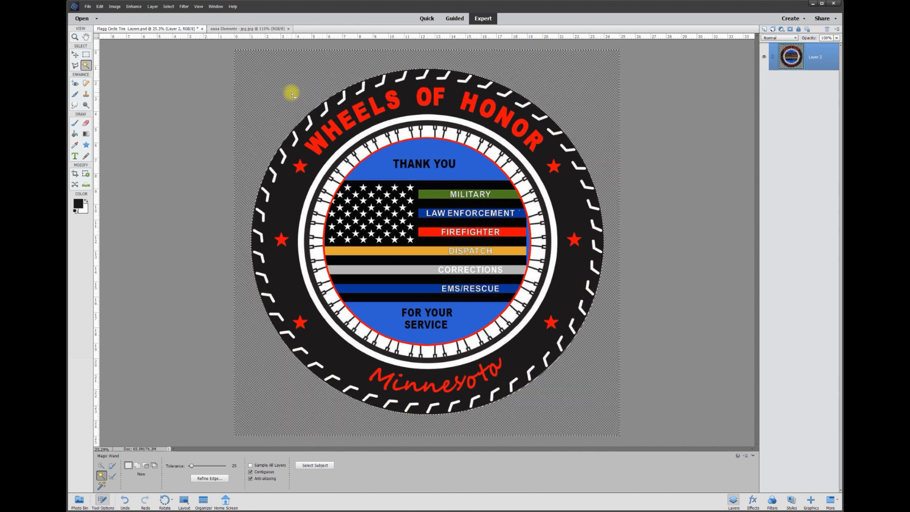
{"action": "key", "text": "ctrl+d"}
Move the cut-out tire emblem over the transparent canvas and position it near the centre.
{"action": "left_click", "coordinate": [75, 54]}
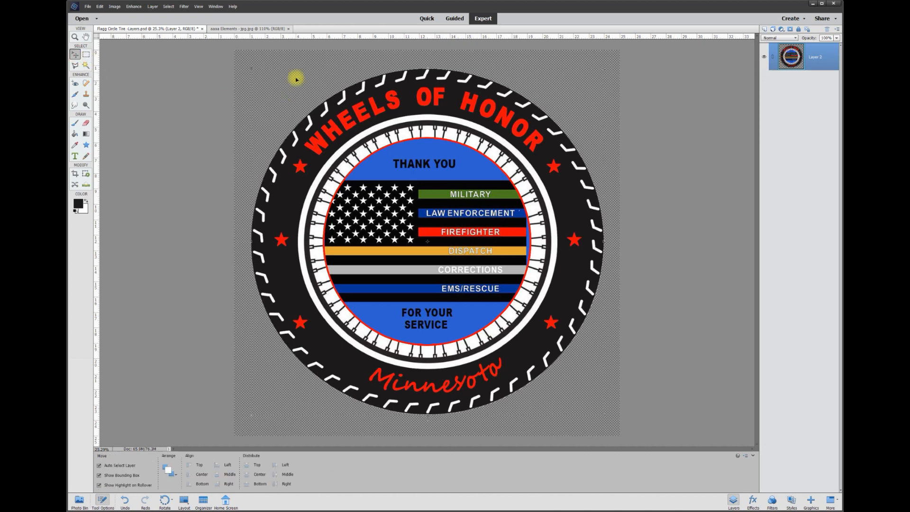
{"action": "left_click_drag", "start_coordinate": [436, 140], "coordinate": [435, 121]}
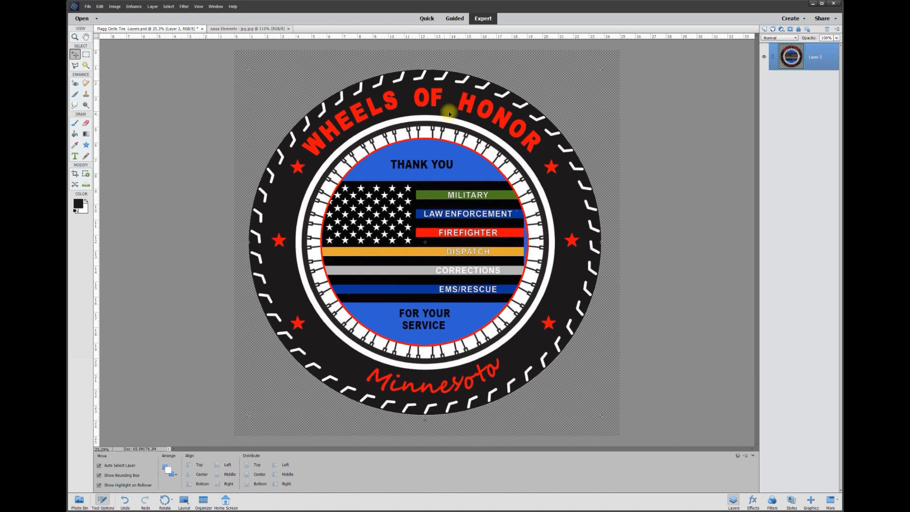
{"action": "left_click", "coordinate": [243, 379]}
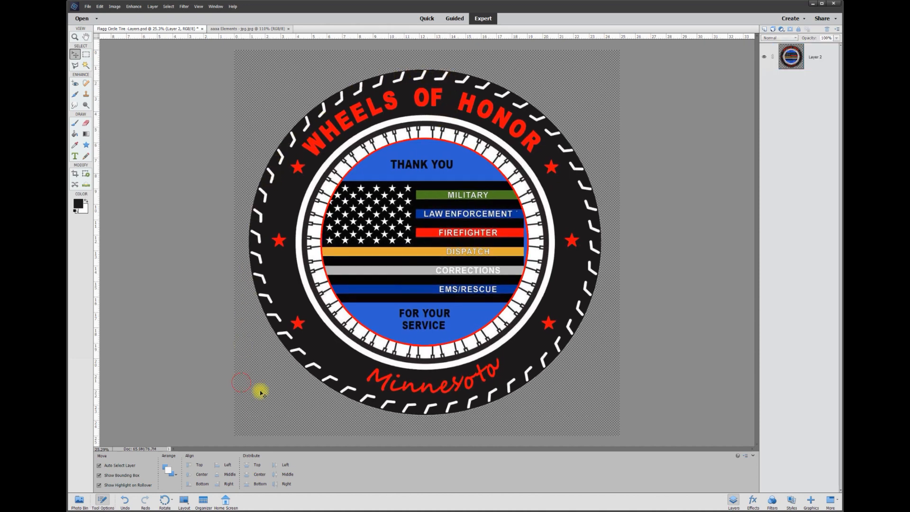
{"action": "mouse_move", "coordinate": [423, 219]}
{"action": "left_mouse_down"}
{"action": "mouse_move", "coordinate": [421, 199]}
{"action": "mouse_move", "coordinate": [422, 216]}
{"action": "left_mouse_up"}
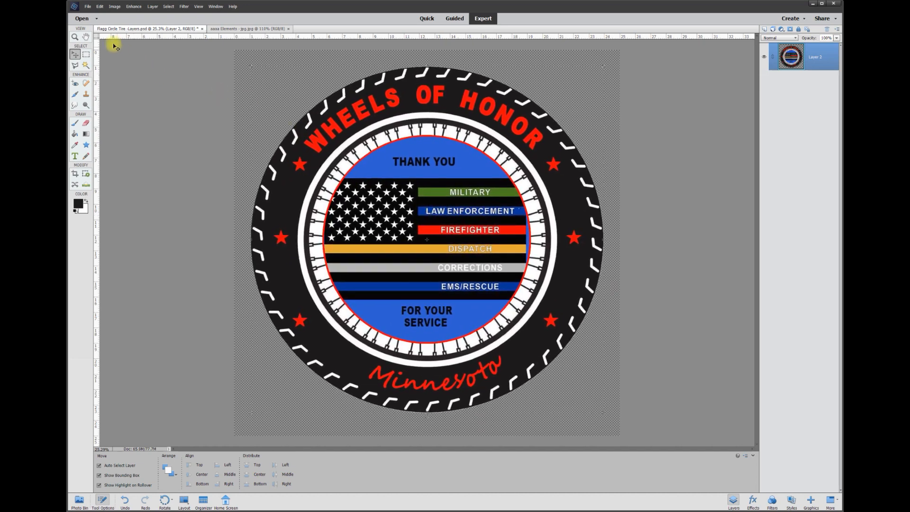
Save the emblem as a PNG file named "Flagg Circle Tire - PNG" with Smallest / Slow compression and no interlacing.
{"action": "left_click", "coordinate": [88, 7]}
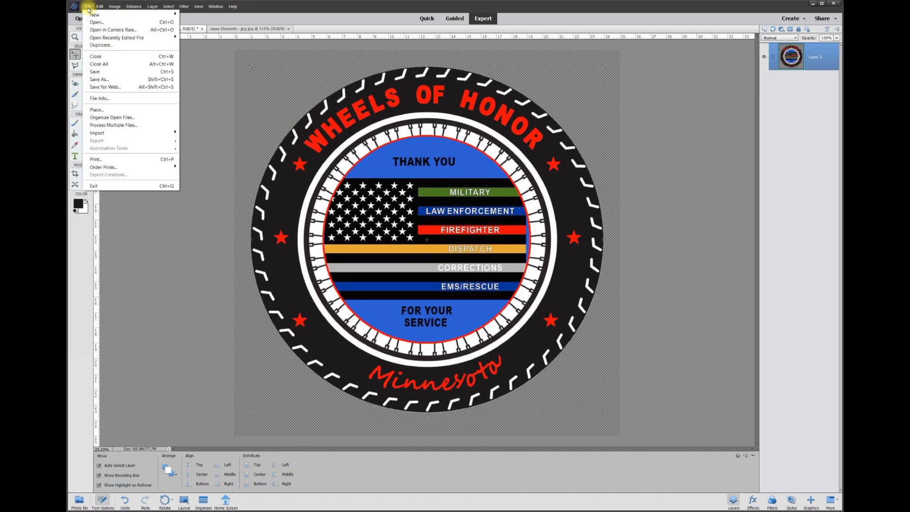
{"action": "left_click", "coordinate": [106, 79]}
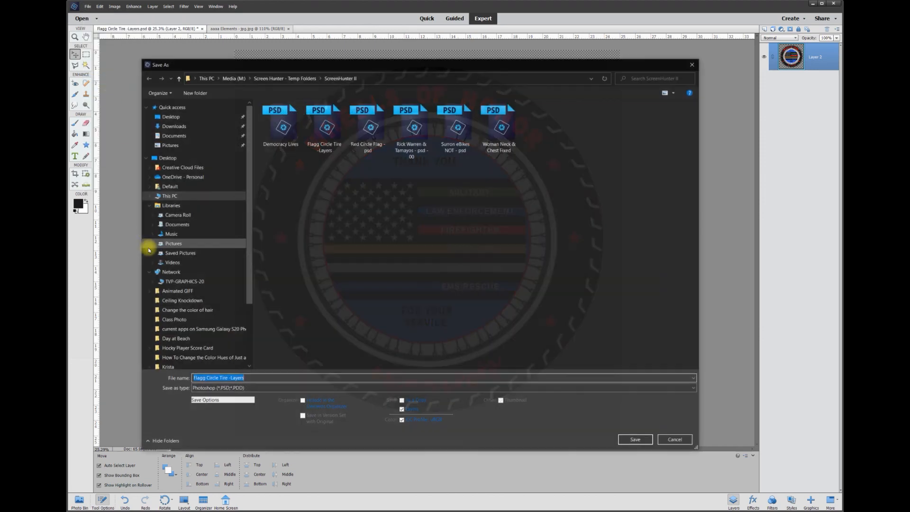
{"action": "left_click", "coordinate": [222, 388]}
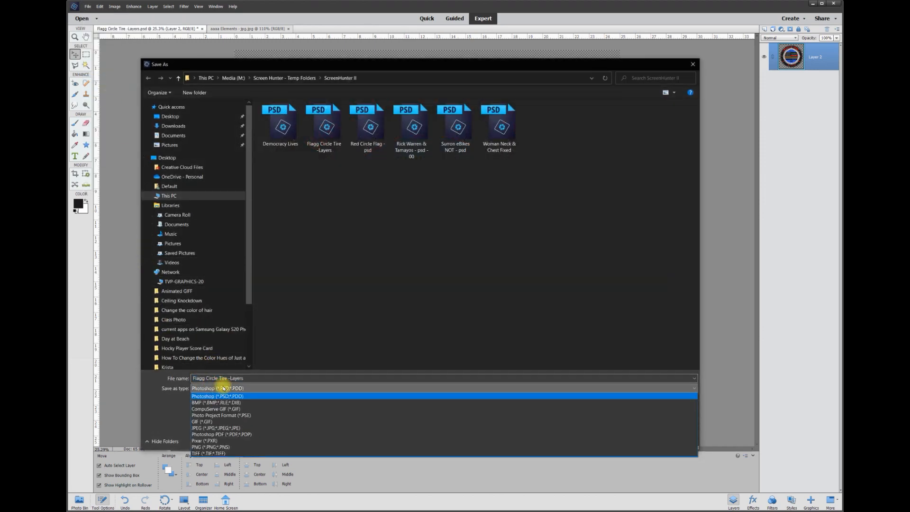
{"action": "left_click", "coordinate": [209, 448]}
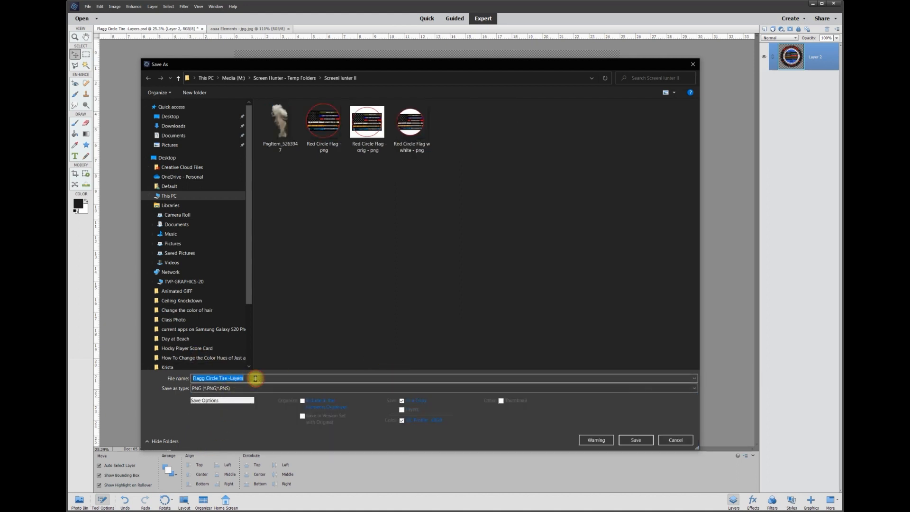
{"action": "left_click_drag", "start_coordinate": [251, 378], "coordinate": [234, 379]}
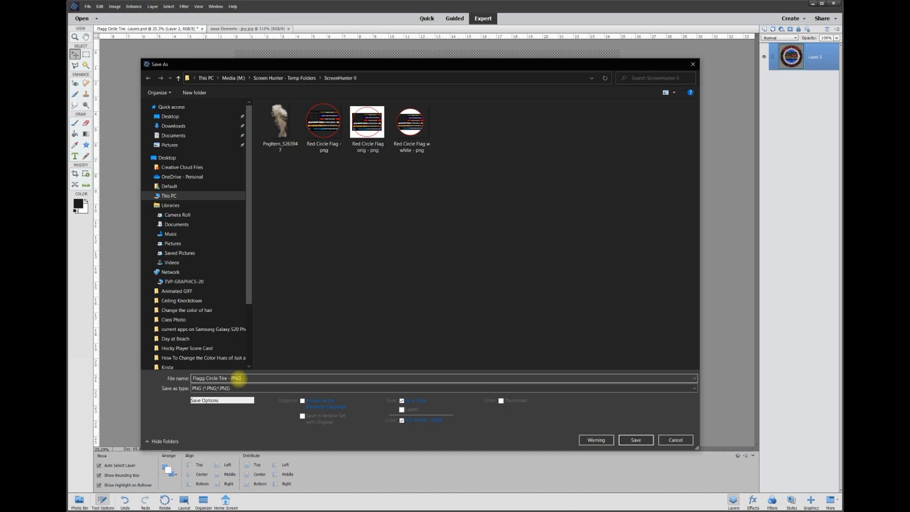
{"action": "left_click", "coordinate": [635, 439]}
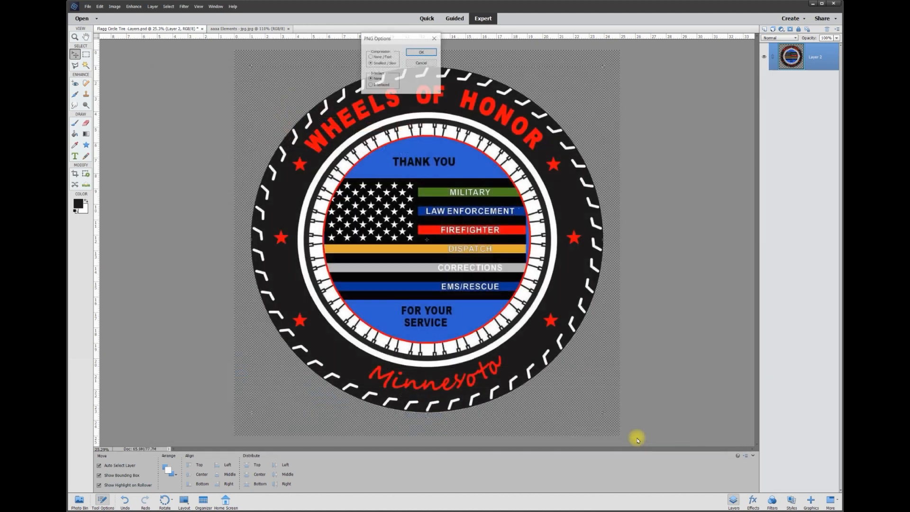
{"action": "left_click", "coordinate": [421, 52]}
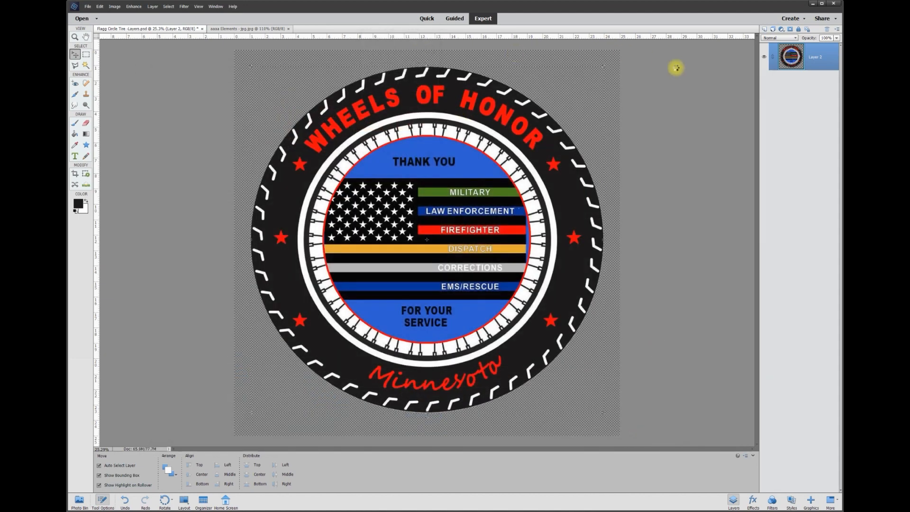